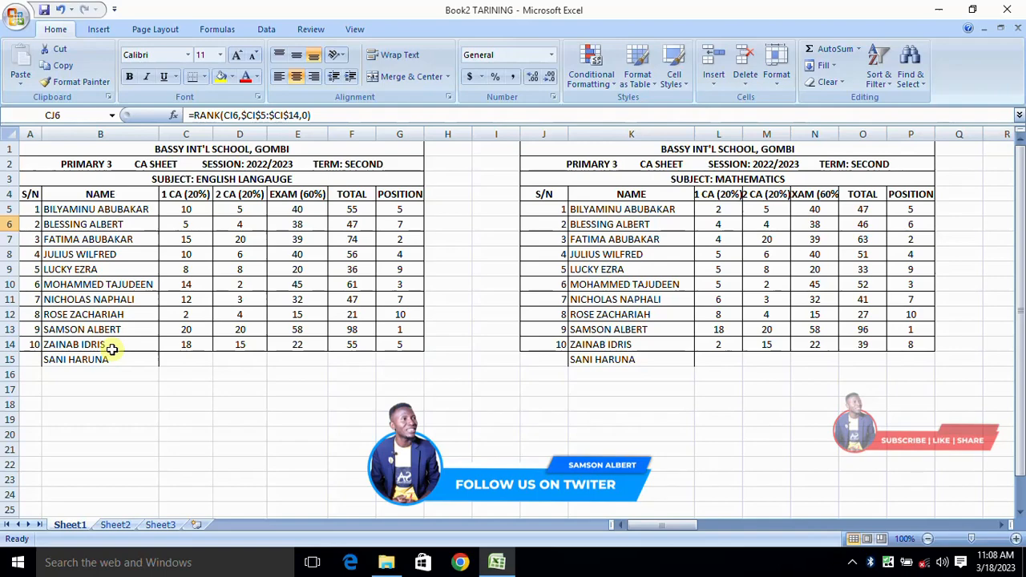
- Link the Quantitative Reasoning name column to the English Language list with =B5 in AC5, filled down to row 15
left_click_drag(648, 522, 732, 513)
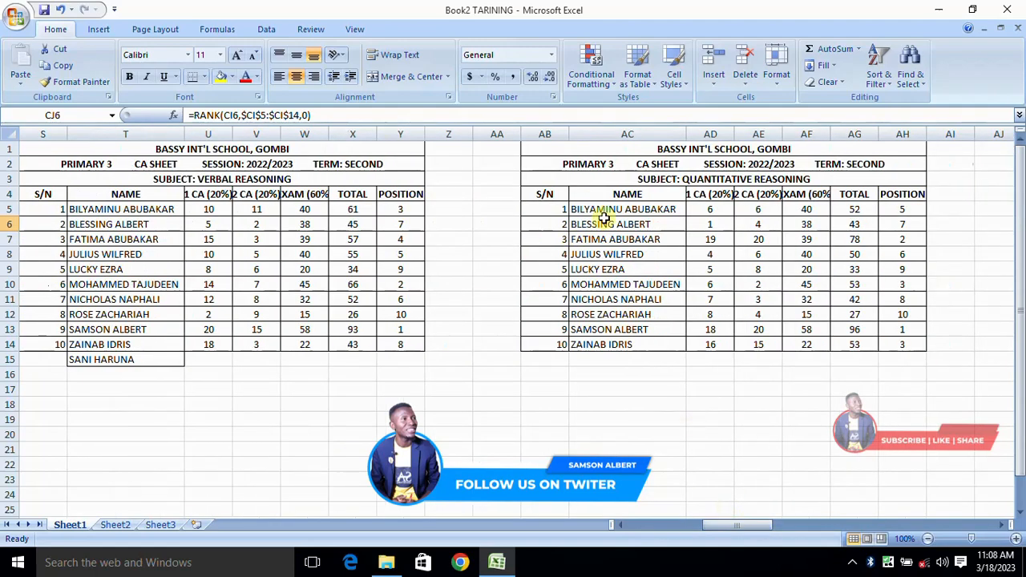
left_click(655, 210)
left_click(663, 224)
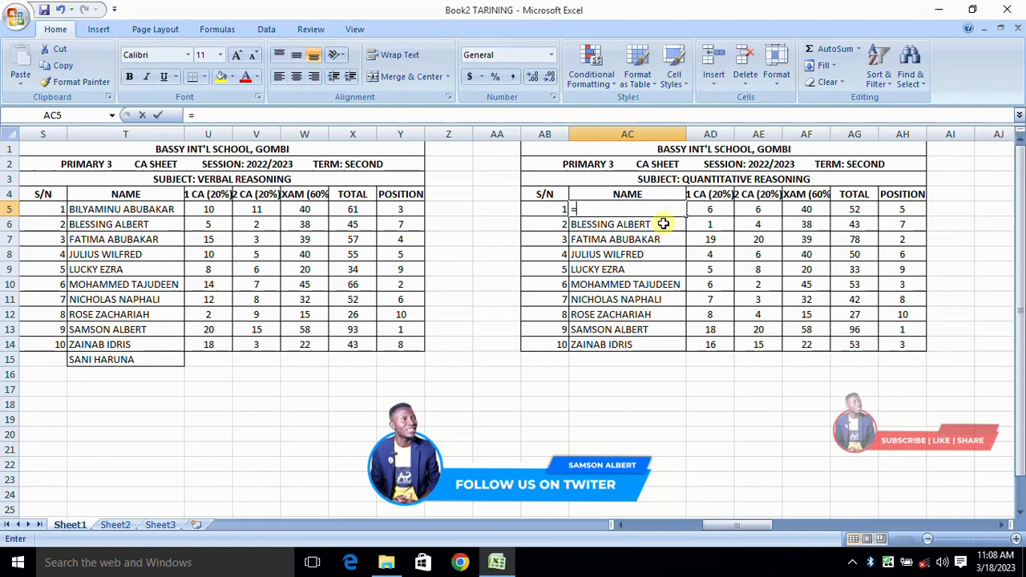
type("=B")
key("Escape")
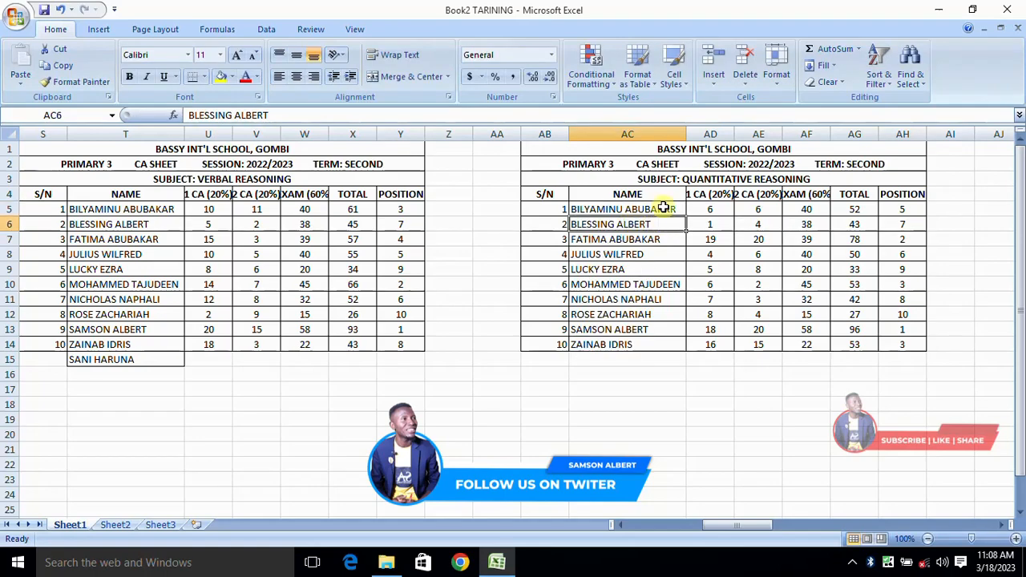
left_click(665, 209)
left_click_drag(685, 216, 690, 368)
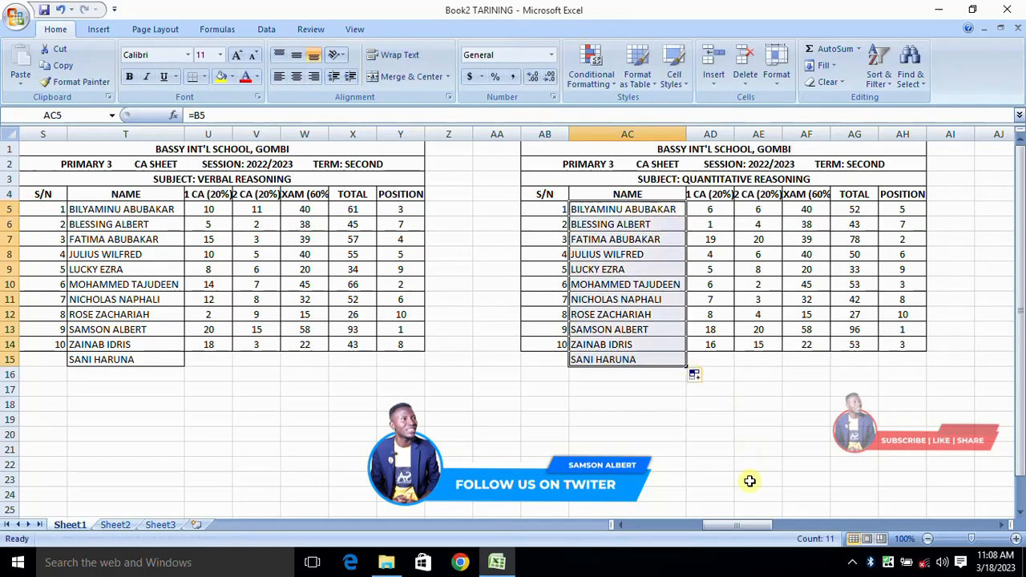
- Link the Agricultural Science names to the English Language list by entering =B5 in AL5 and filling down to row 15
left_click_drag(728, 525, 771, 525)
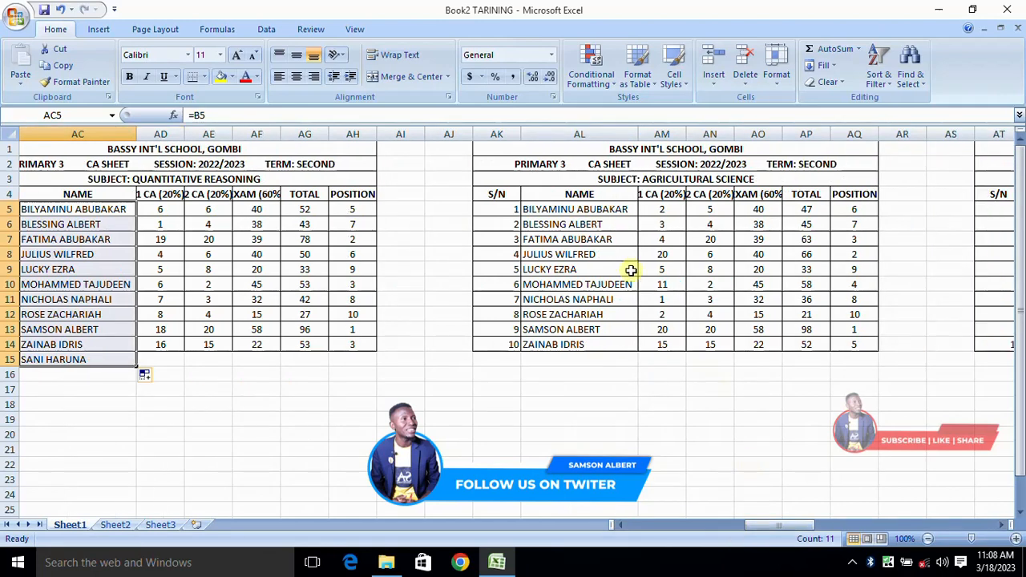
left_click(612, 209)
type("=B5")
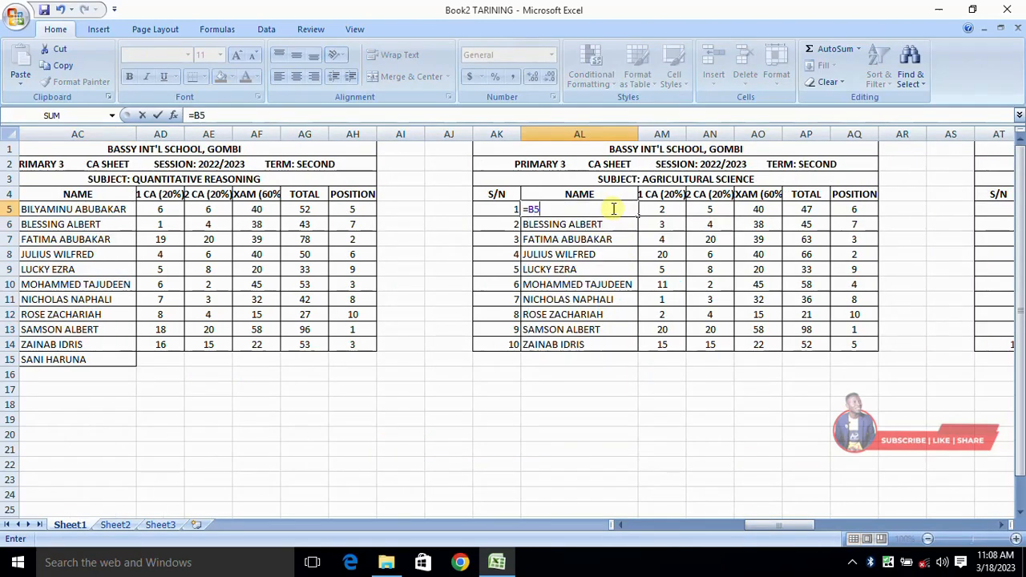
key("Return")
left_click(632, 207)
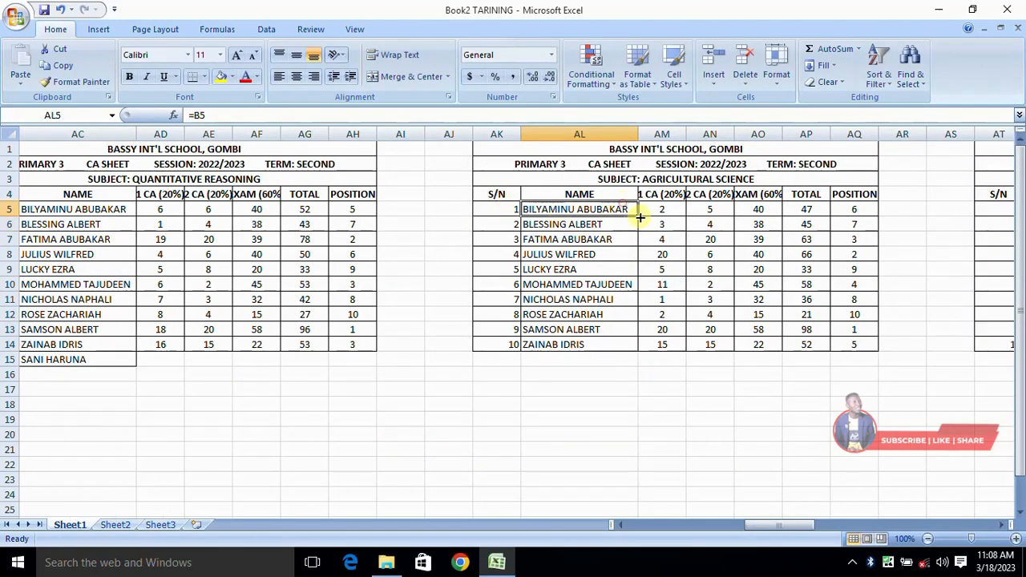
left_click_drag(638, 216, 636, 365)
- Enter =B5 in AU5 of the Basic Science table and fill the formula down to row 15
left_click_drag(786, 526, 826, 529)
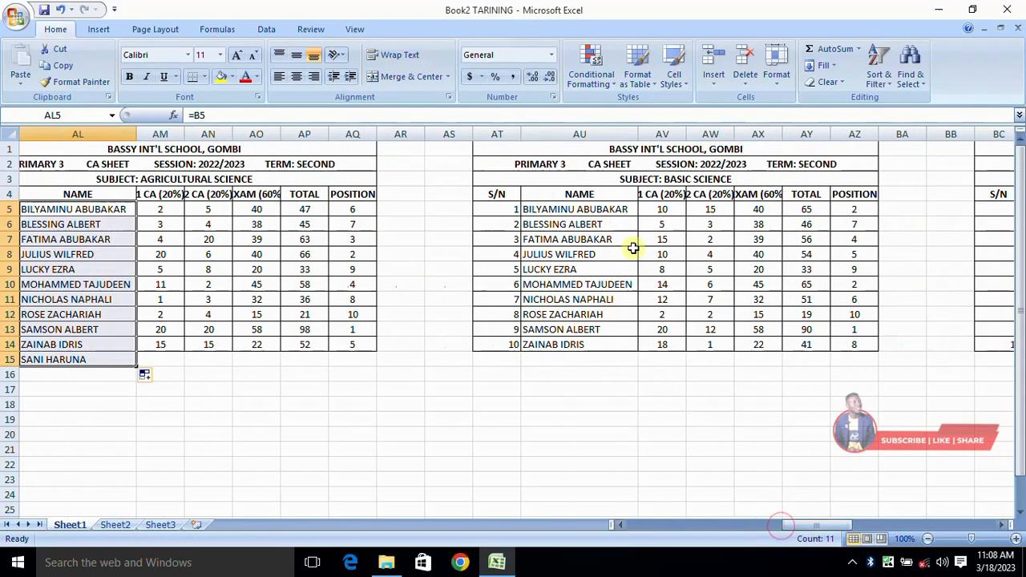
left_click(618, 211)
type("=B5")
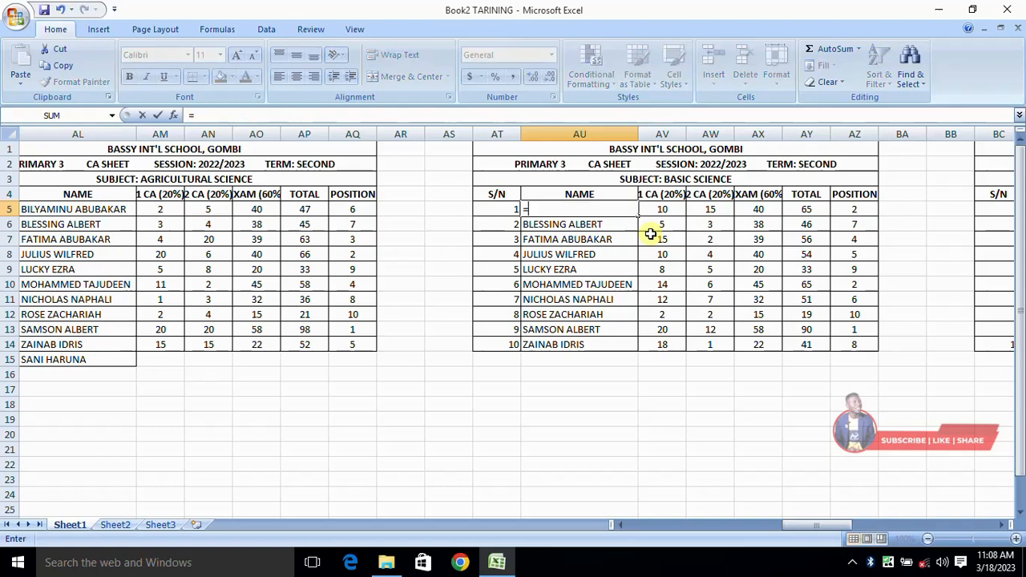
key("Return")
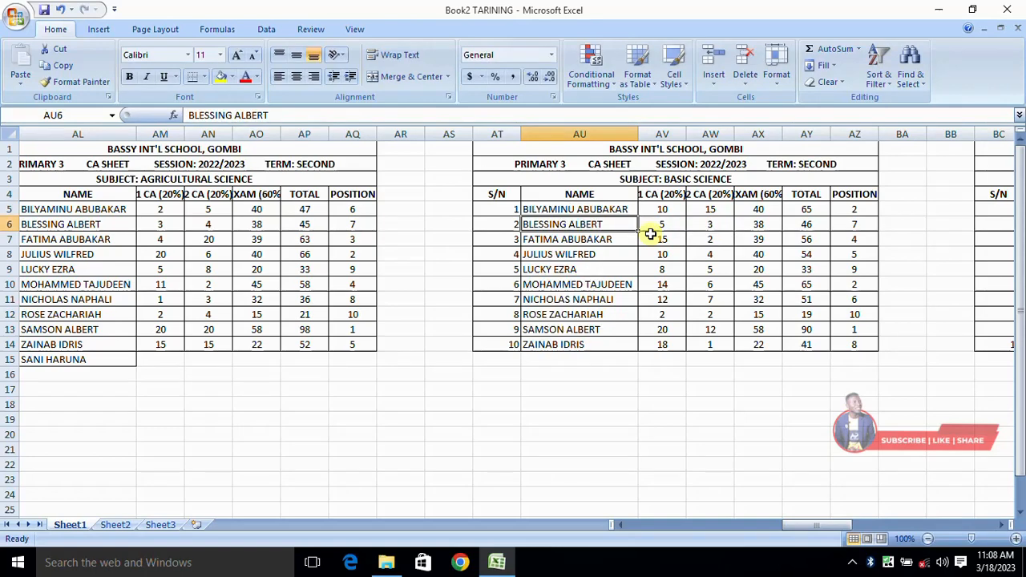
left_click(605, 210)
left_click_drag(638, 217, 653, 361)
- Enter =B5 in BD5 of the Civic Education table and fill the name column down to row 15
left_click_drag(811, 531, 842, 529)
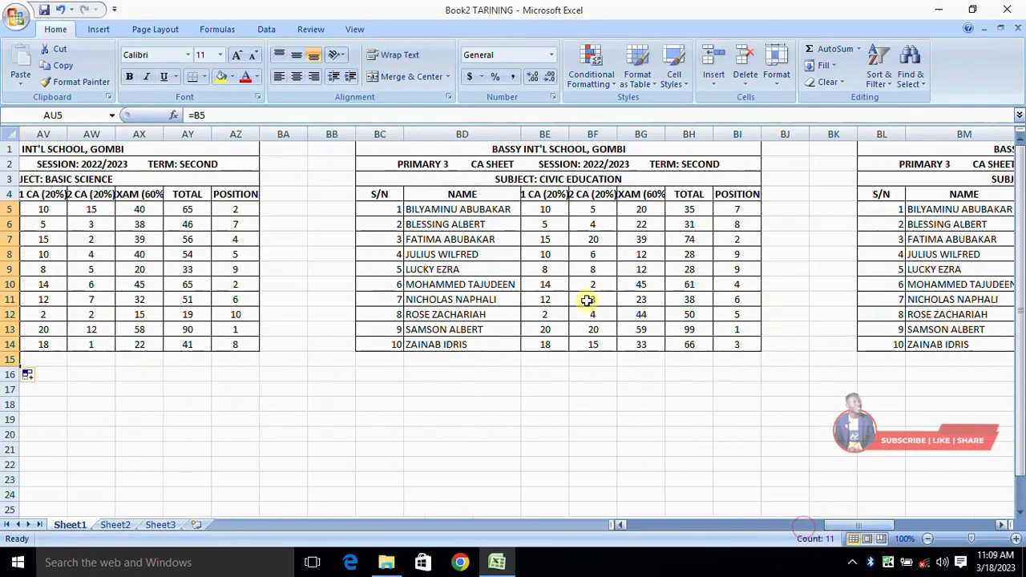
left_click(502, 209)
type("=b5")
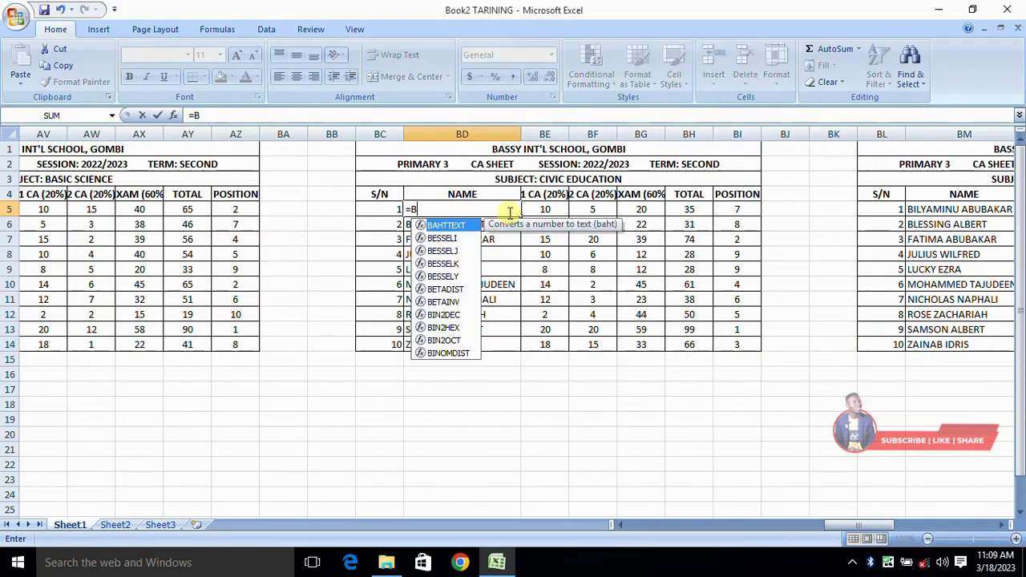
key("Return")
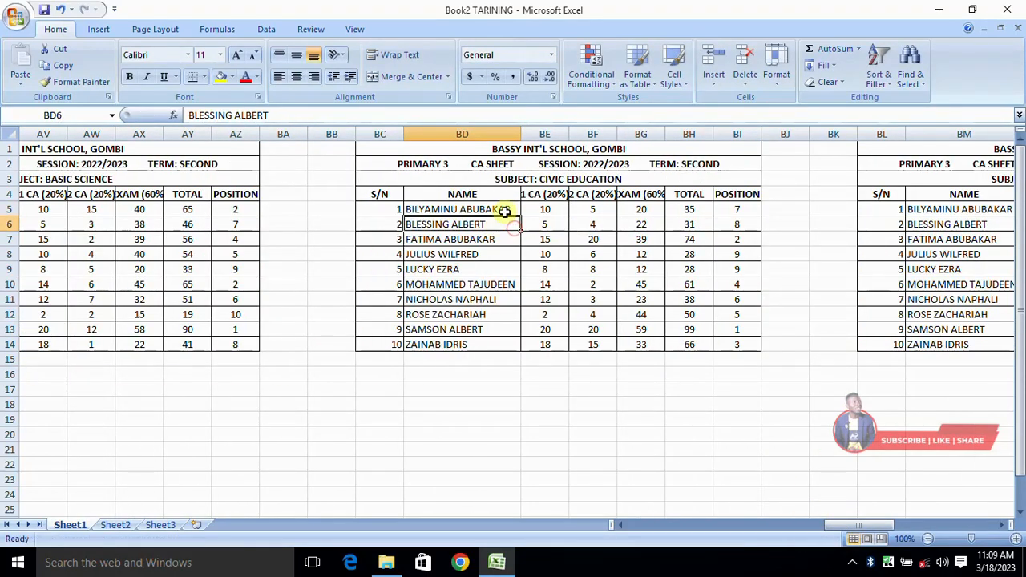
left_click(505, 209)
left_click_drag(520, 215, 522, 358)
- Link the Computer Studies names by entering =B5 in BM5 and filling the formula down to row 15
left_click_drag(856, 525, 926, 525)
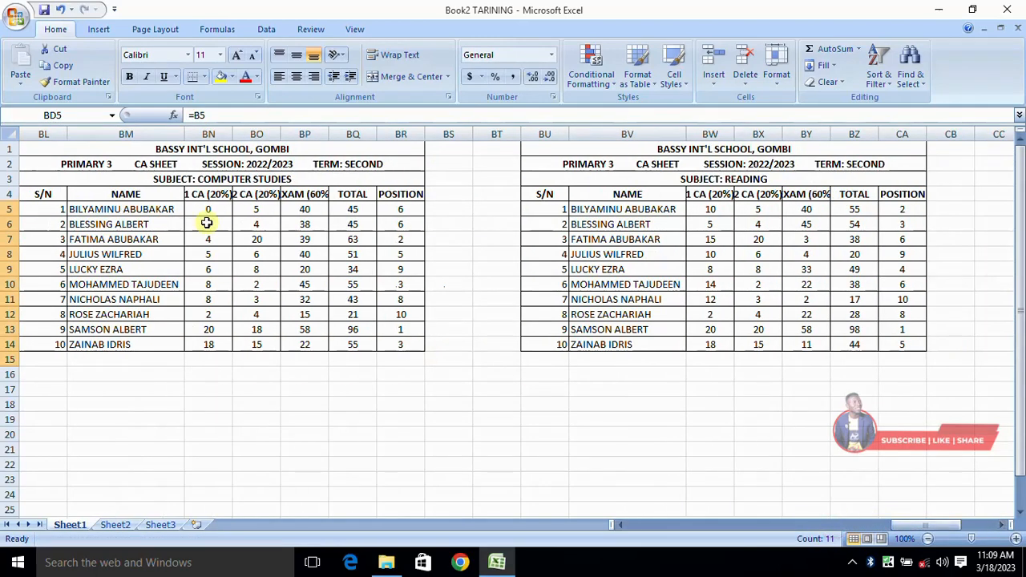
left_click(160, 210)
type("=BD5")
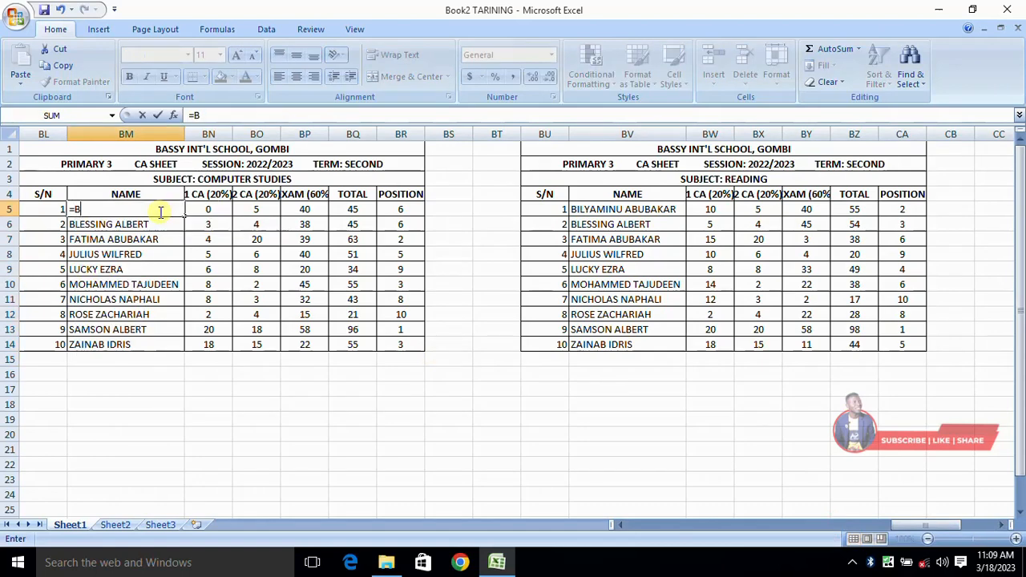
key("Return")
left_click(161, 210)
left_click_drag(184, 217, 186, 368)
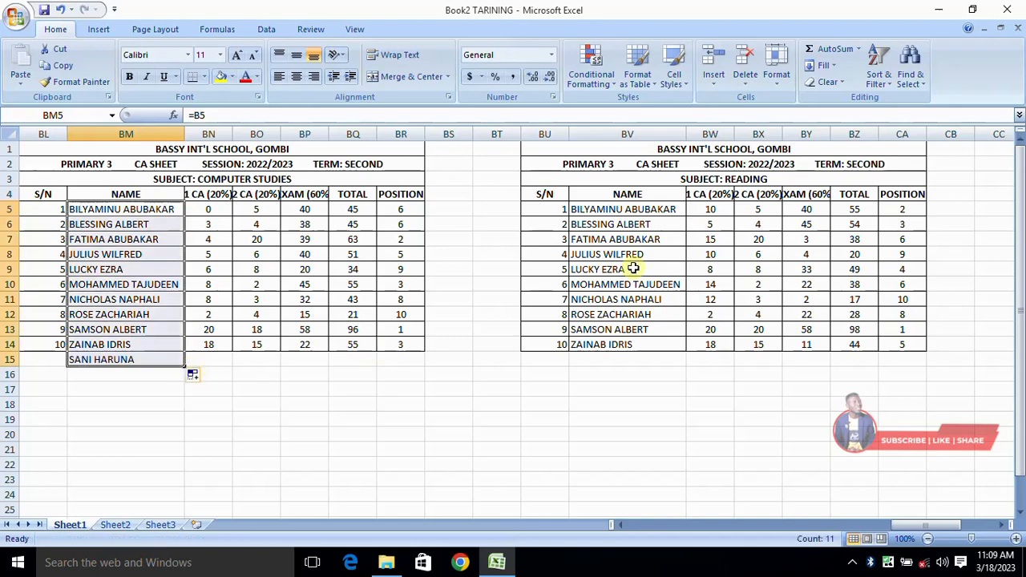
- Enter =B5 in BV5 of the Reading table and copy it down the name column to row 15
left_click(672, 213)
type("=B5")
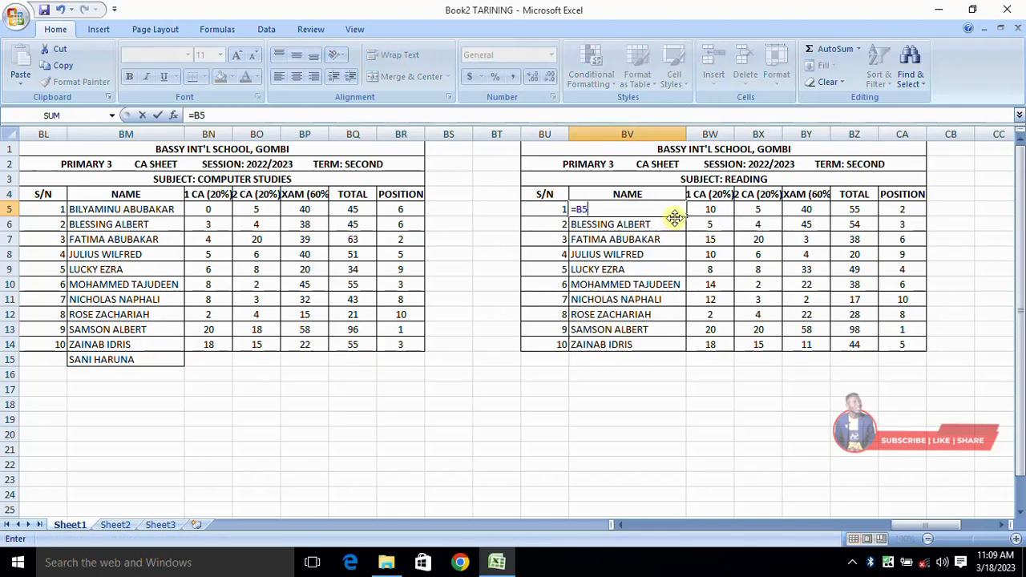
key("Return")
left_click(678, 210)
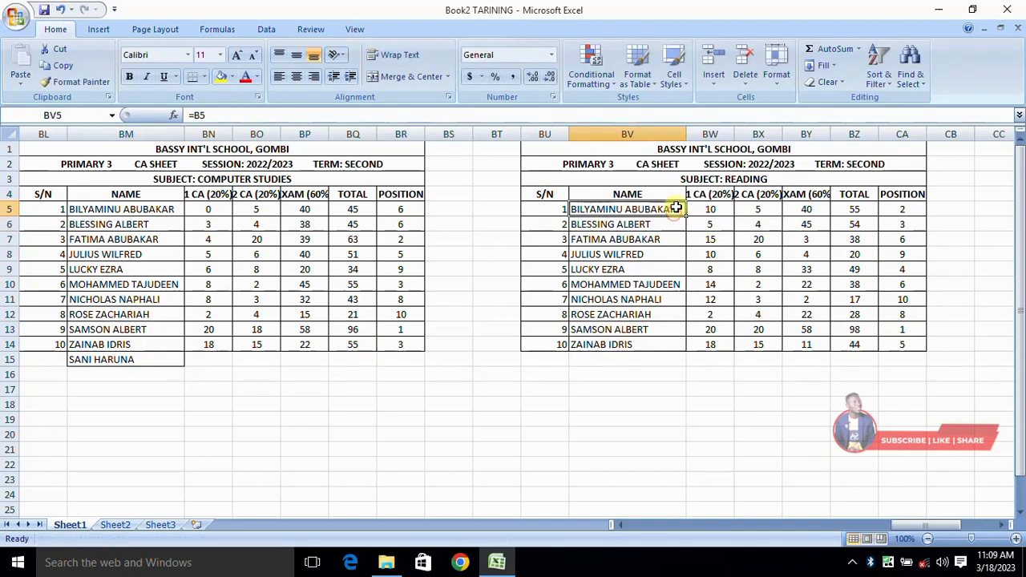
left_click_drag(686, 216, 682, 364)
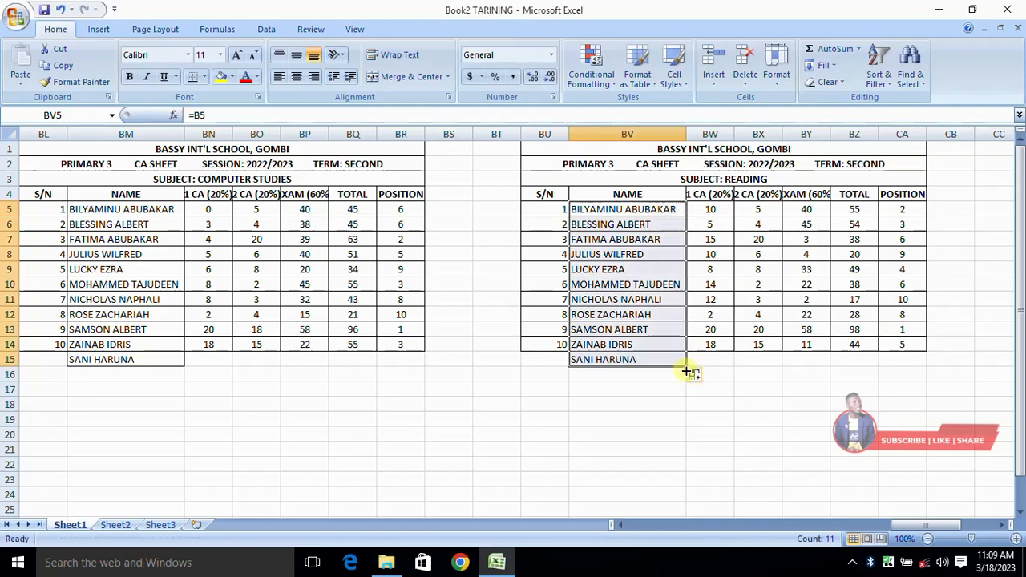
- Link the Religious Studies names with =B5 in CE5, filled down through row 15
left_click_drag(906, 531, 938, 529)
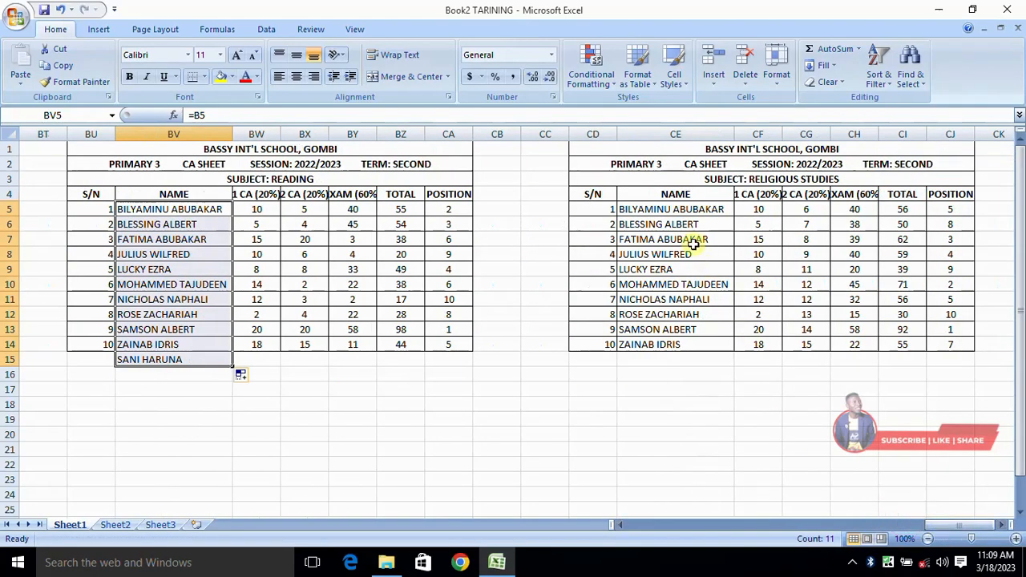
left_click(689, 209)
type("=BV5")
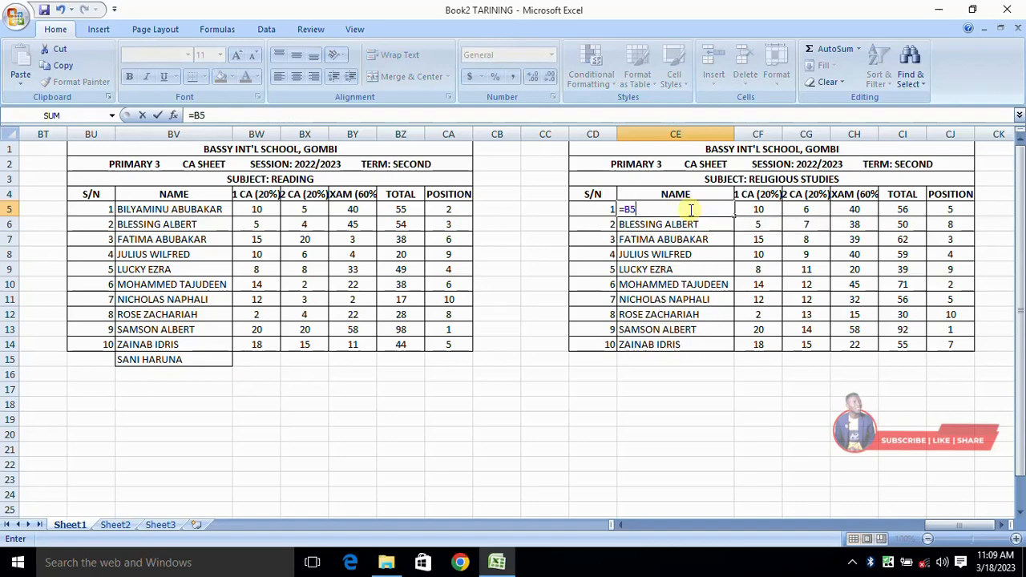
key("Return")
left_click(704, 210)
left_click_drag(733, 216, 755, 369)
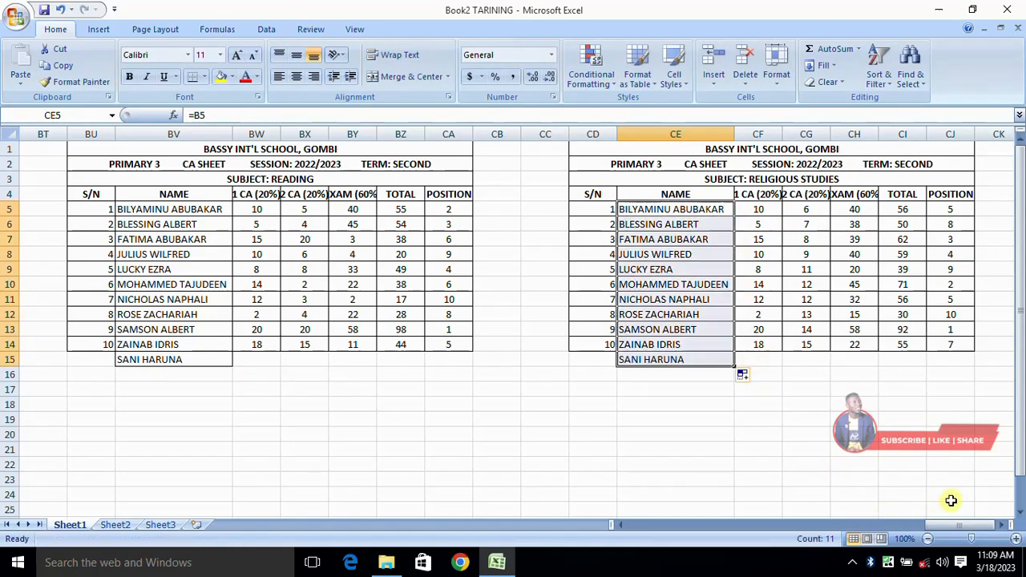
- Clear the extra pupil's name from B15 in the English Language table and check the linked Mathematics cell K15
left_click_drag(962, 526, 625, 530)
left_click(276, 449)
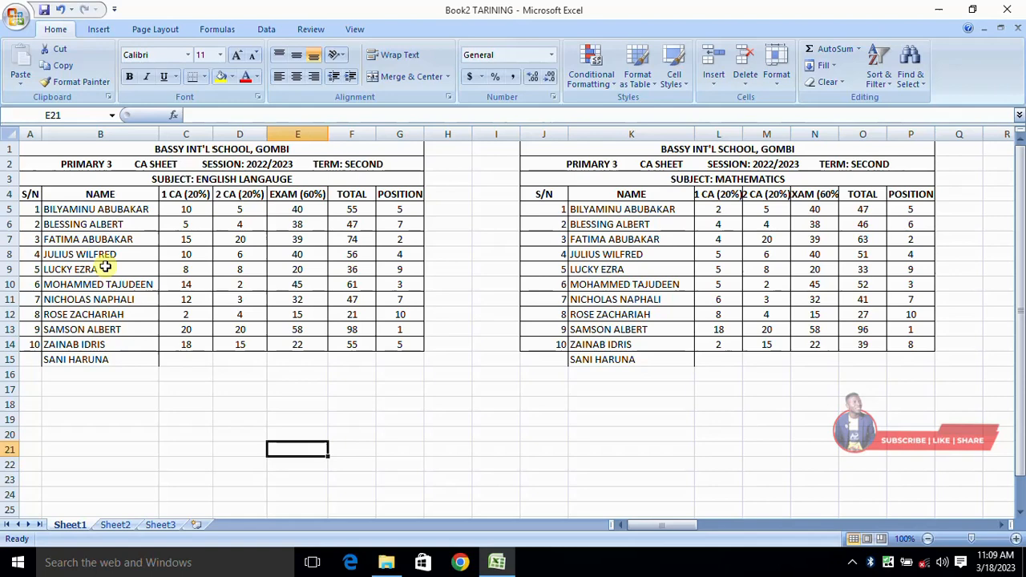
left_click(85, 361)
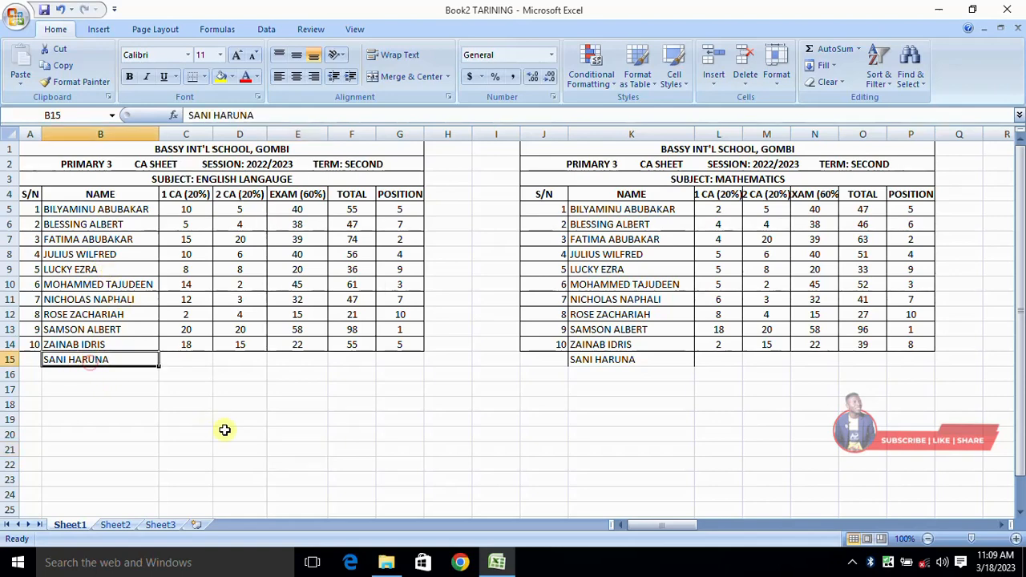
key("Delete")
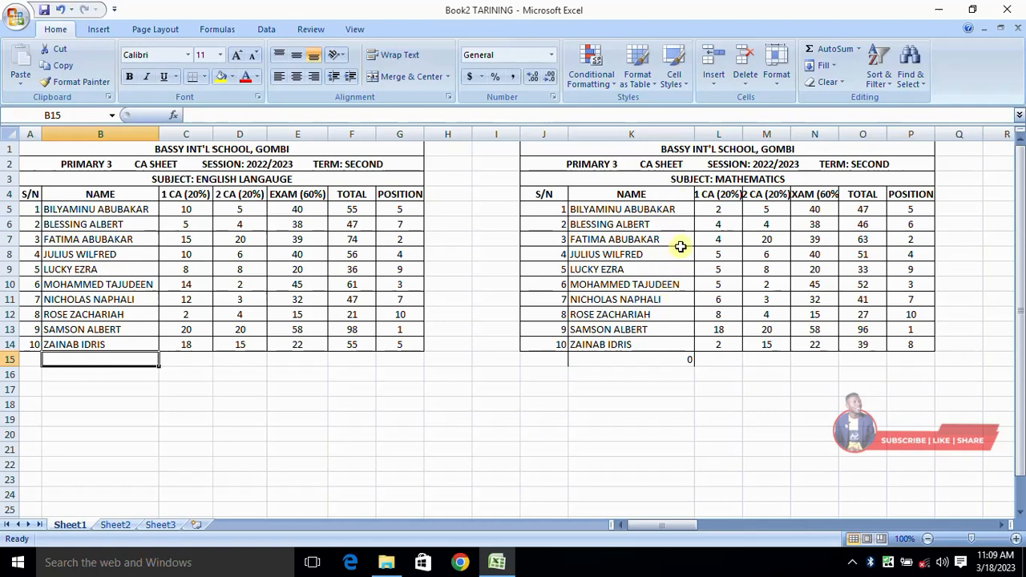
left_click(672, 360)
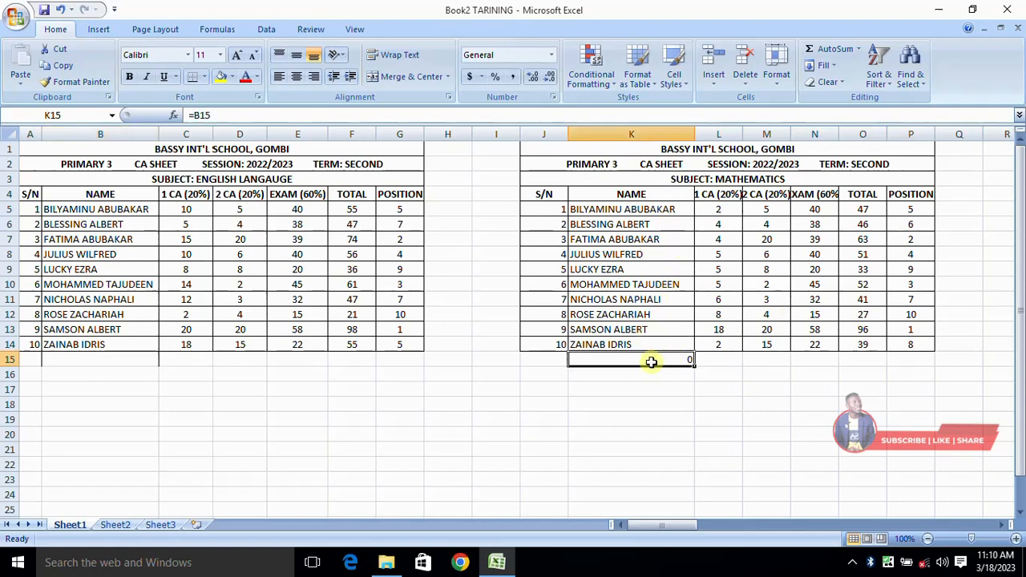
left_click_drag(663, 526, 625, 506)
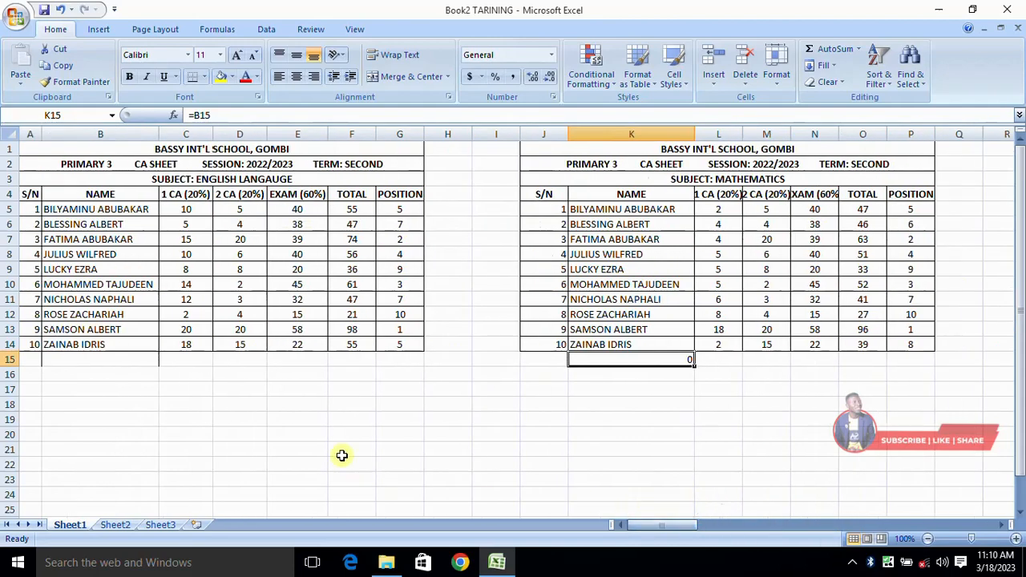
left_click(61, 360)
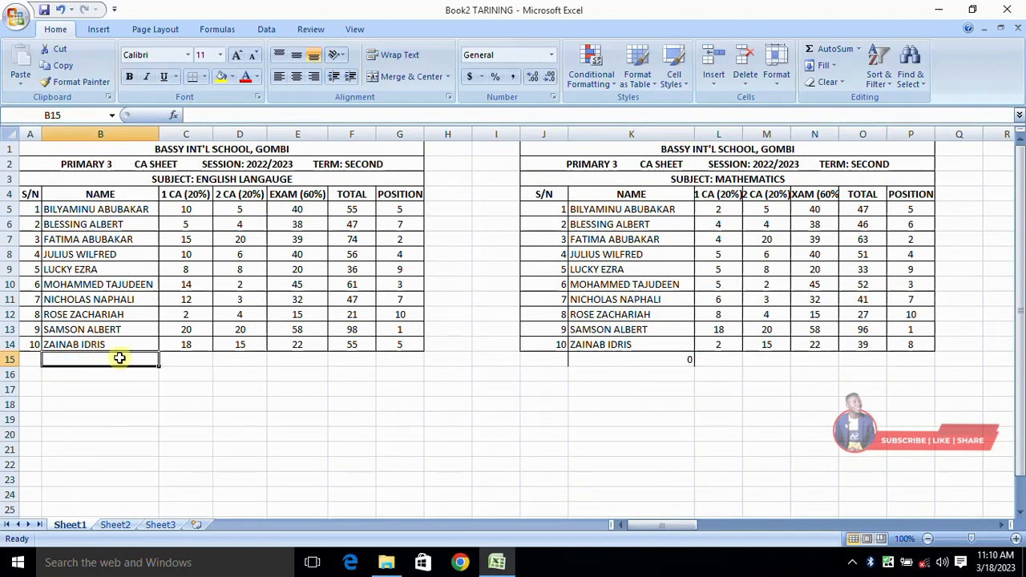
- Append an additional name to the fifth pupil's entry in B9 of the English Language table
left_click(102, 270)
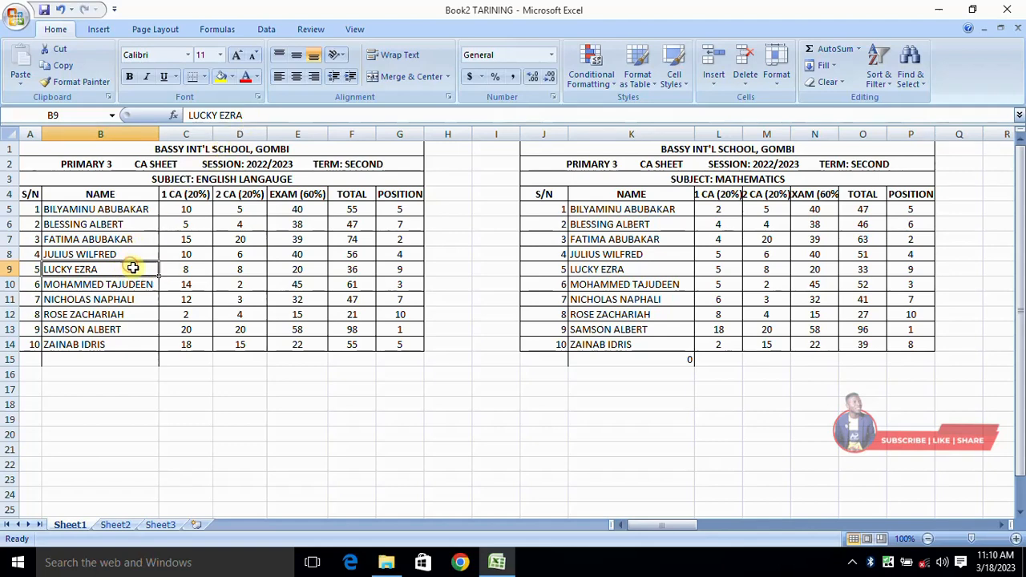
double_click(137, 268)
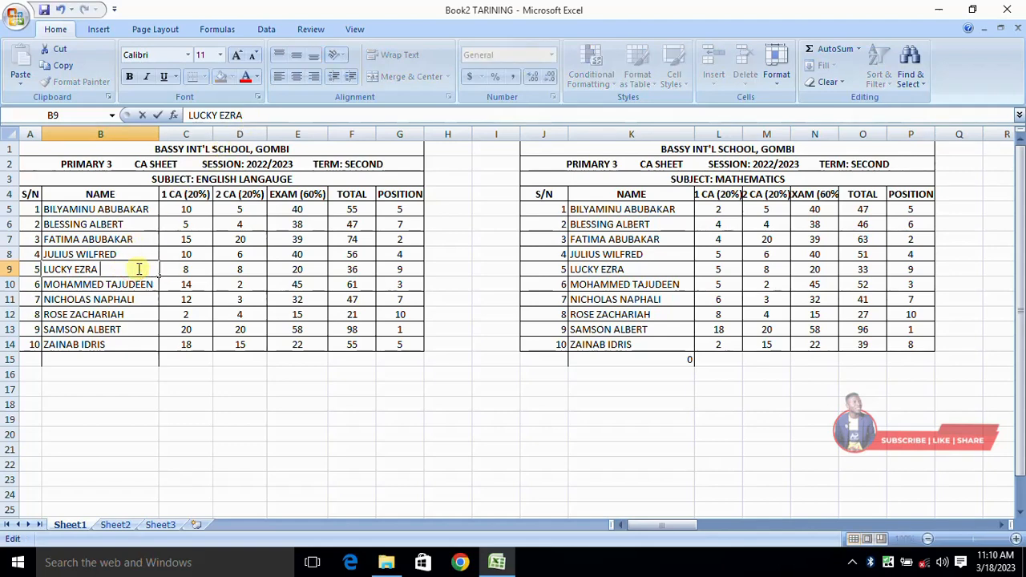
type("PETER")
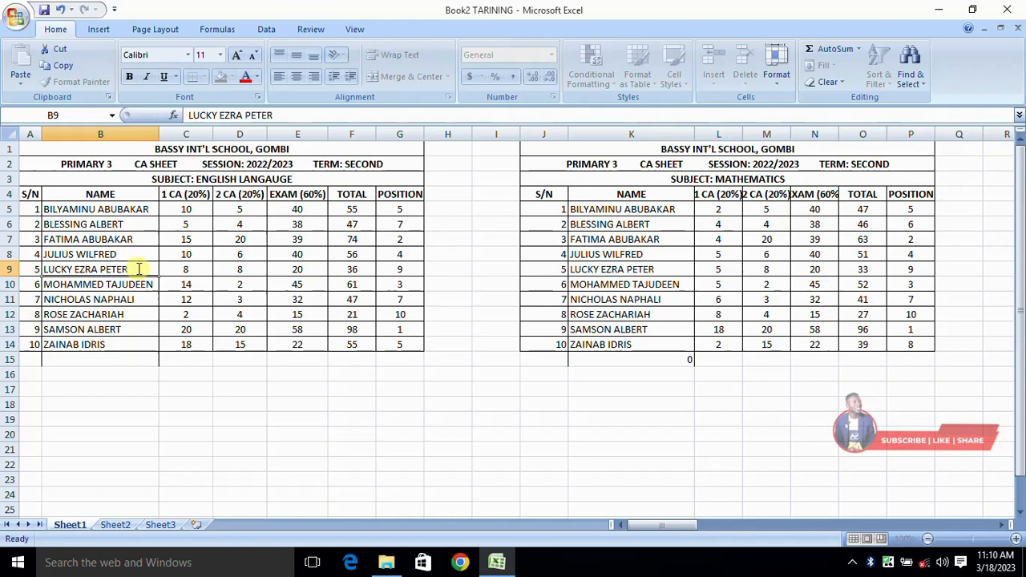
key("Return")
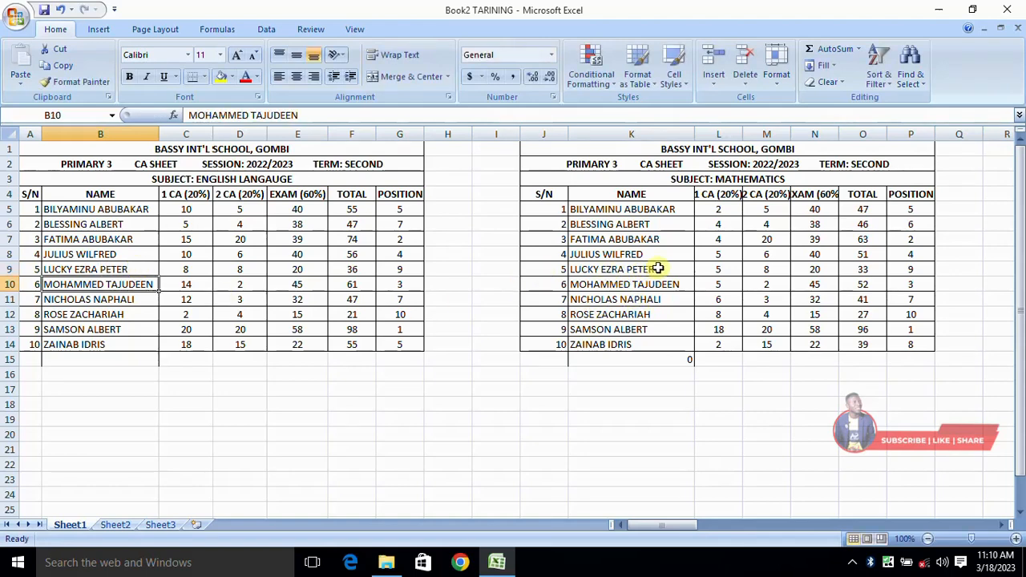
- Select row 9 and check the fifth pupil's linked name across the subject tables as far as Religious Studies
left_click_drag(681, 526, 758, 521)
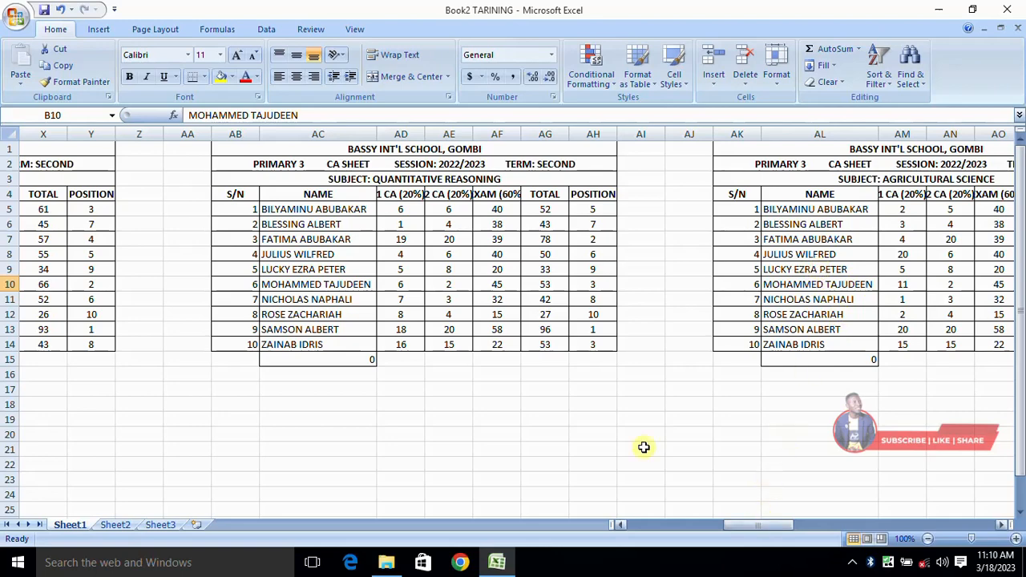
left_click(10, 284)
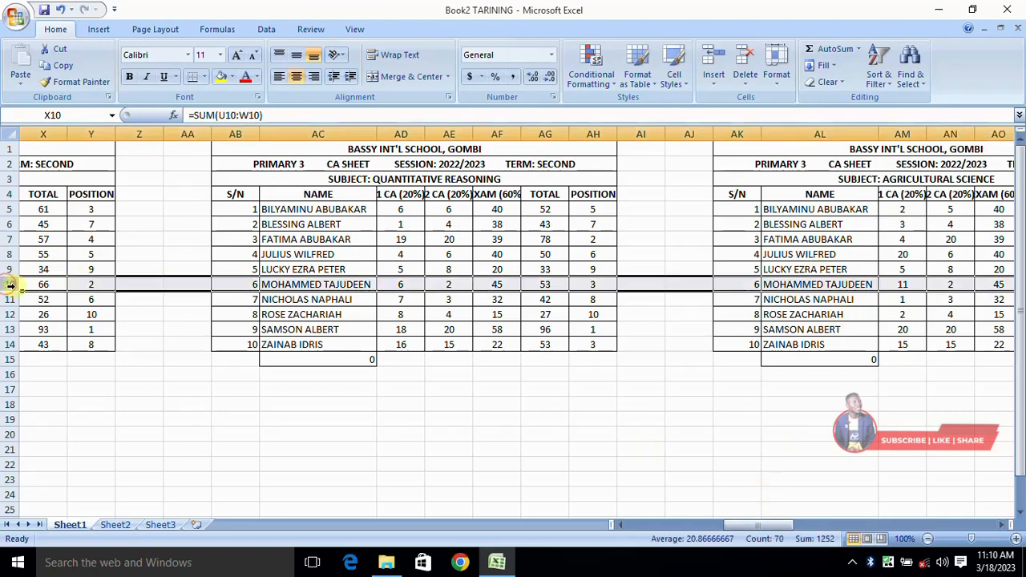
left_click(10, 270)
left_click_drag(746, 525, 955, 504)
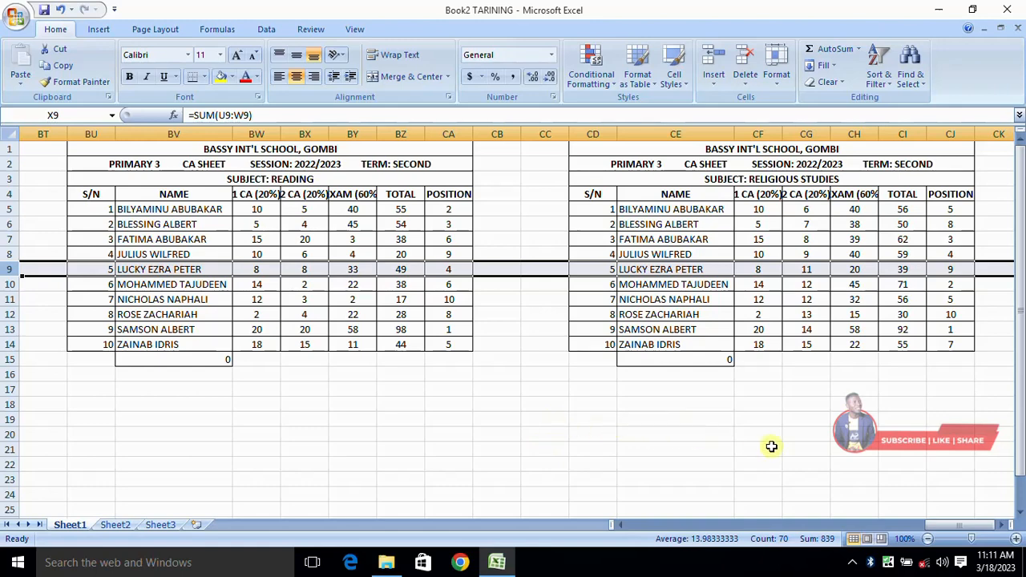
left_click(853, 562)
left_click(858, 535)
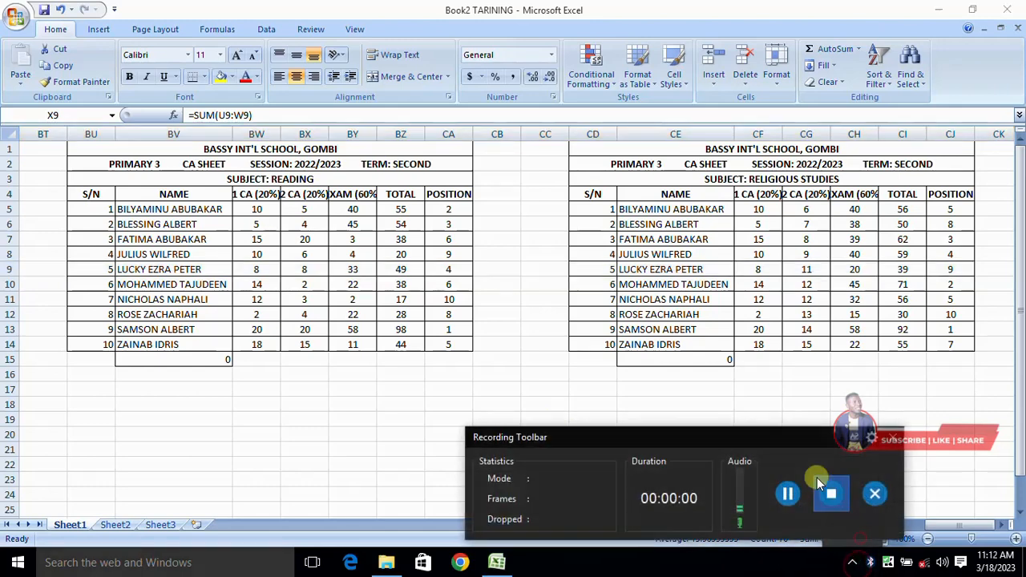
left_click(831, 493)
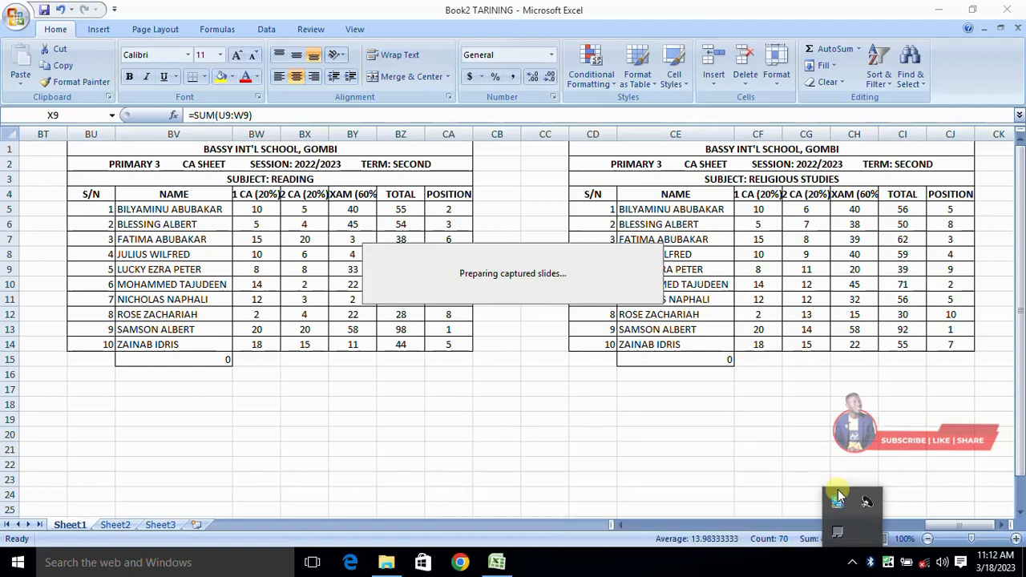